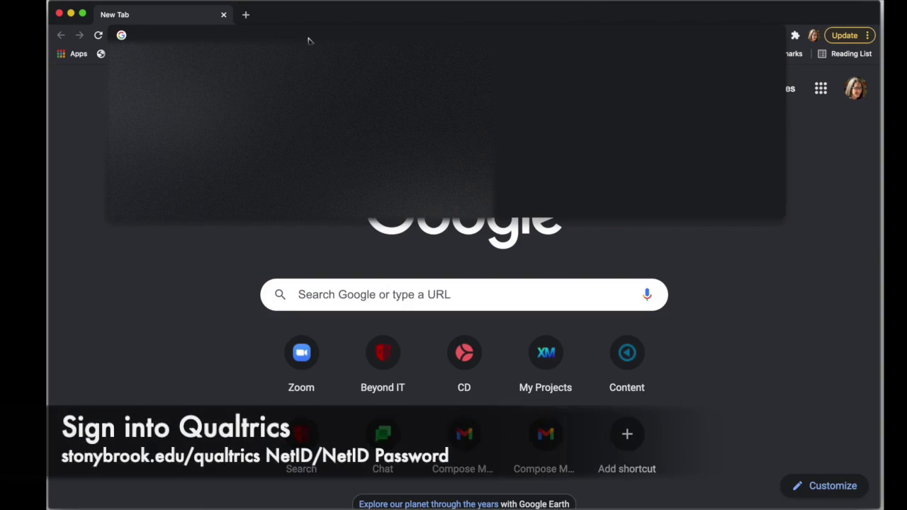
Go to stonybrook.edu/qualtrics and sign in to reach the My Projects page
{"action": "type", "text": "stonyb"}
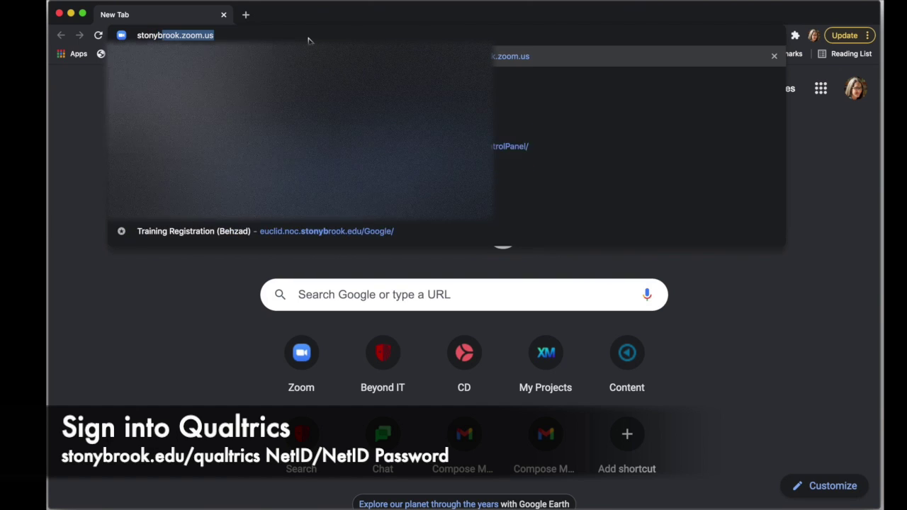
{"action": "type", "text": "rook.edu/qualtr"}
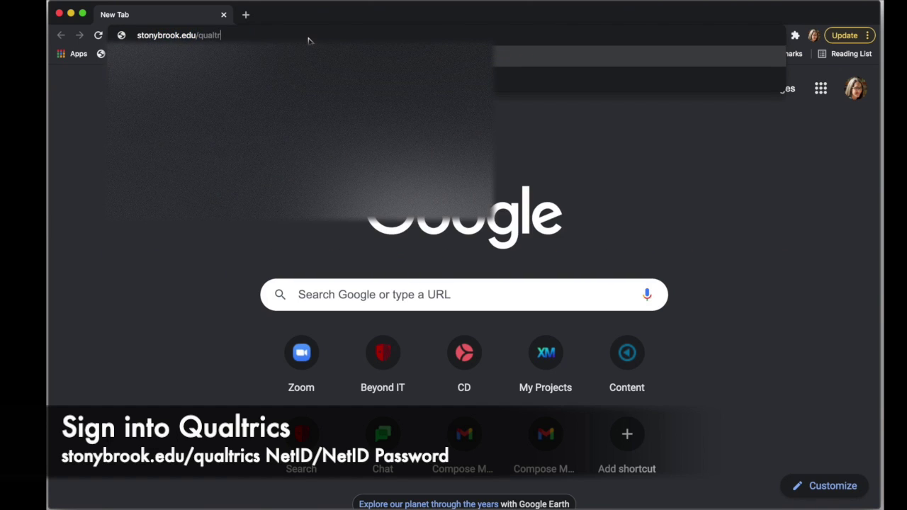
{"action": "type", "text": "ics"}
{"action": "key", "text": "Return"}
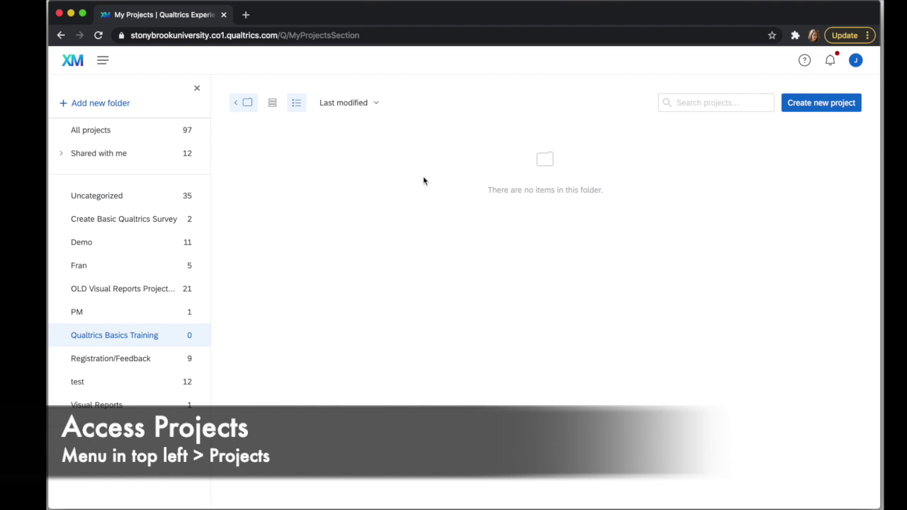
Start a new blank survey project from the Projects overview
{"action": "left_click", "coordinate": [101, 62]}
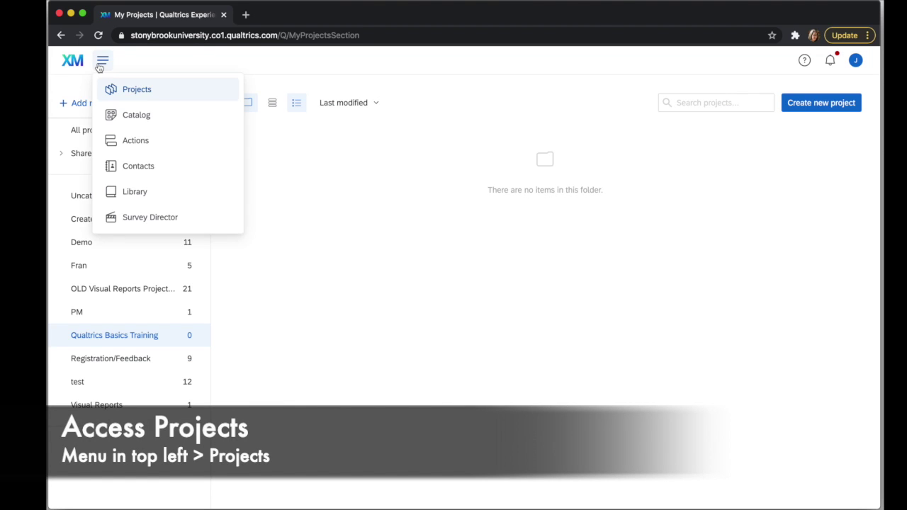
{"action": "left_click", "coordinate": [138, 94]}
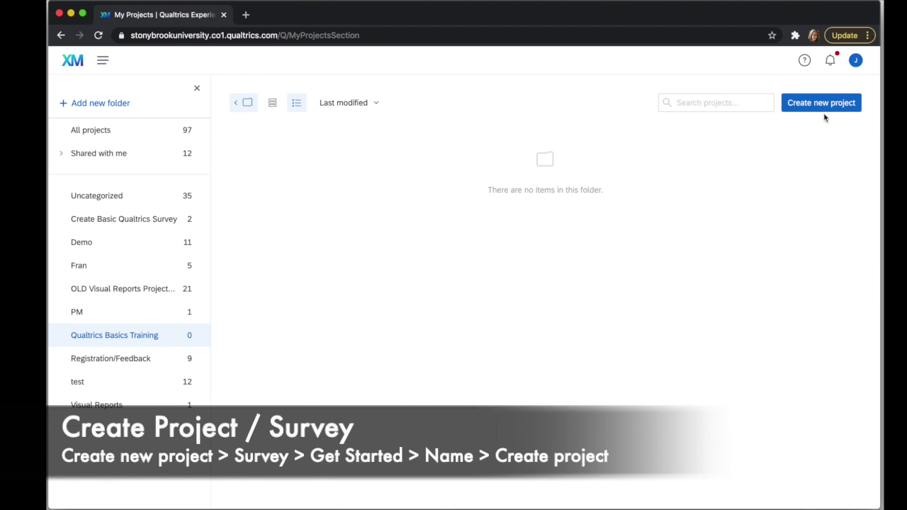
{"action": "left_click", "coordinate": [823, 110]}
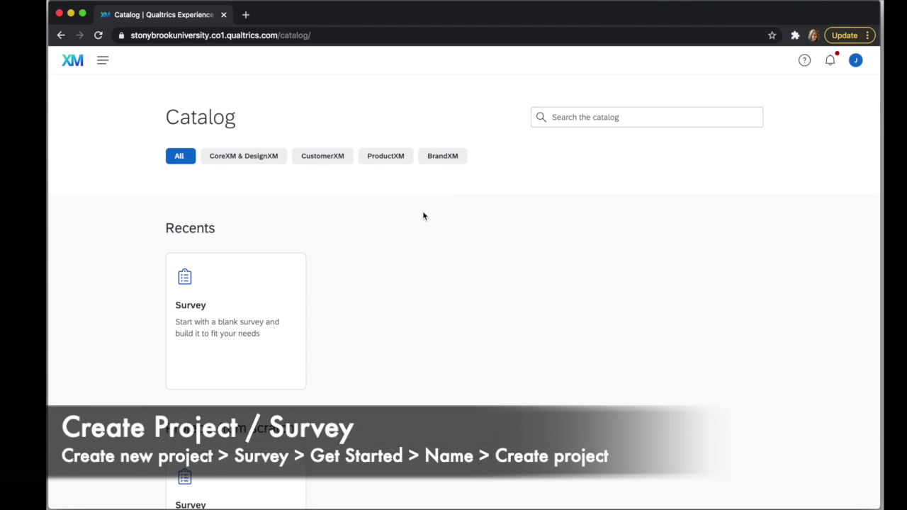
{"action": "left_click", "coordinate": [247, 312]}
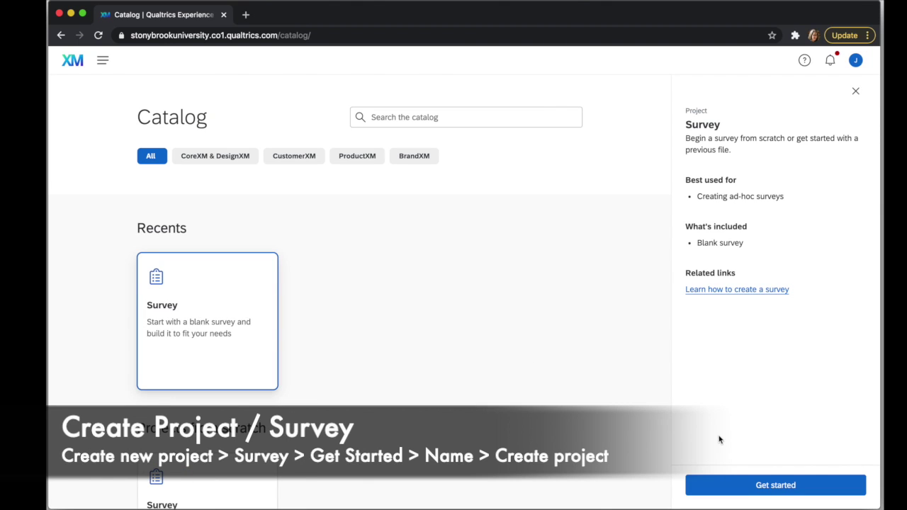
{"action": "left_click", "coordinate": [780, 487]}
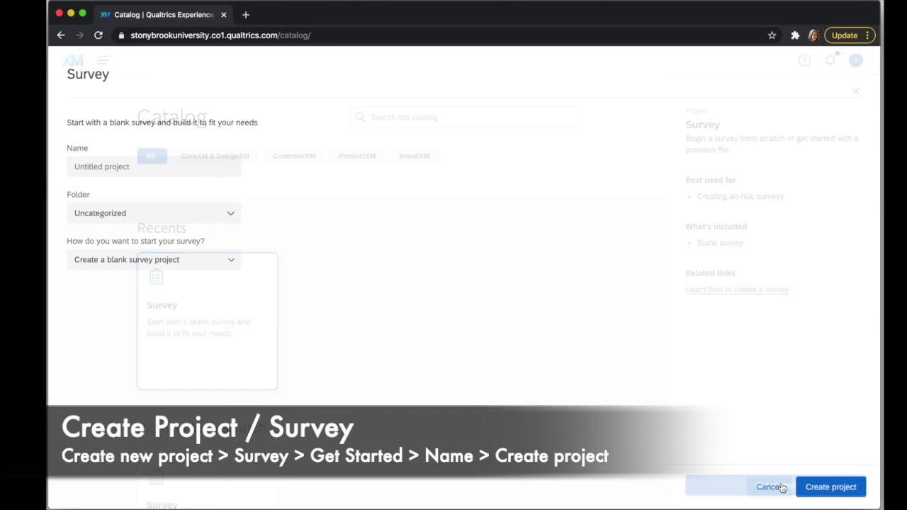
Name the project 'Demo 4 28', file it in Qualtrics Basics Training, and create it
{"action": "left_click", "coordinate": [125, 167]}
{"action": "type", "text": "Demo 4 28"}
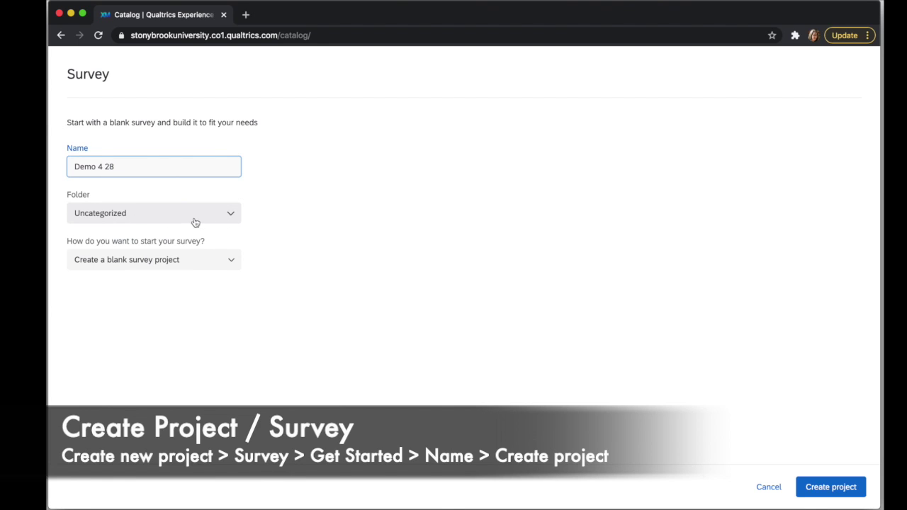
{"action": "left_click", "coordinate": [226, 218]}
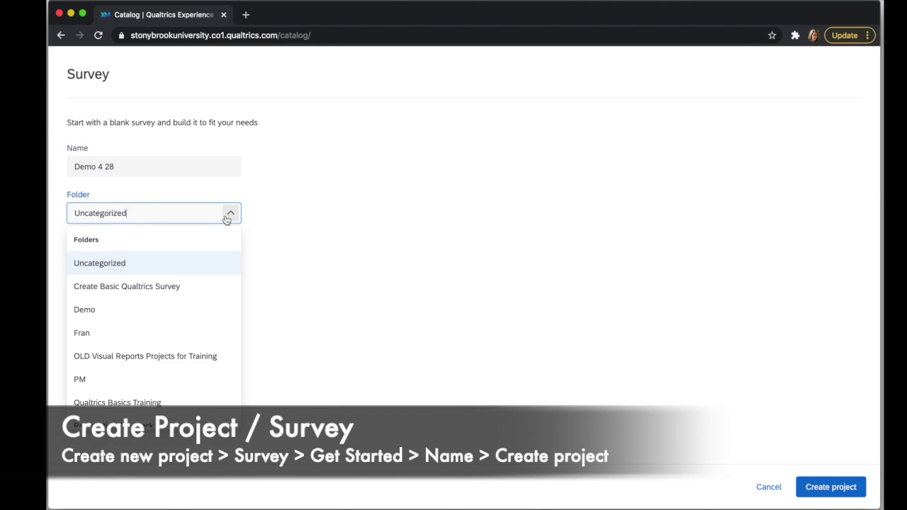
{"action": "scroll", "coordinate": [162, 382], "scroll_direction": "down", "scroll_amount": 2}
{"action": "left_click", "coordinate": [162, 353]}
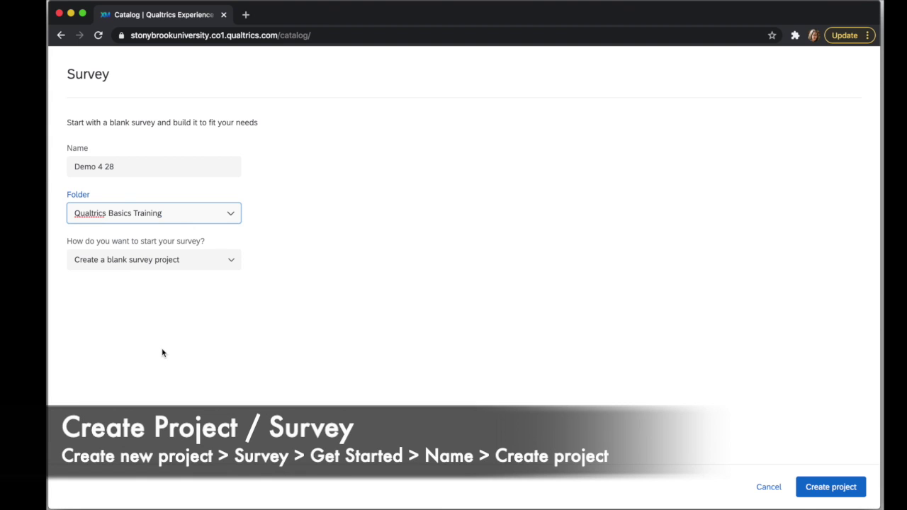
{"action": "left_click", "coordinate": [833, 486]}
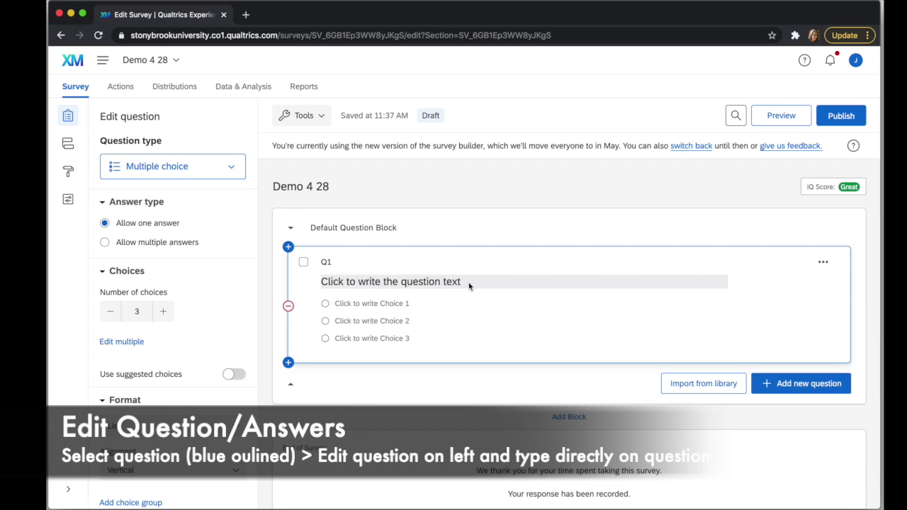
Enter 'Which option' as Q1's question text, briefly checking the Rich Content Editor
{"action": "left_click", "coordinate": [422, 283]}
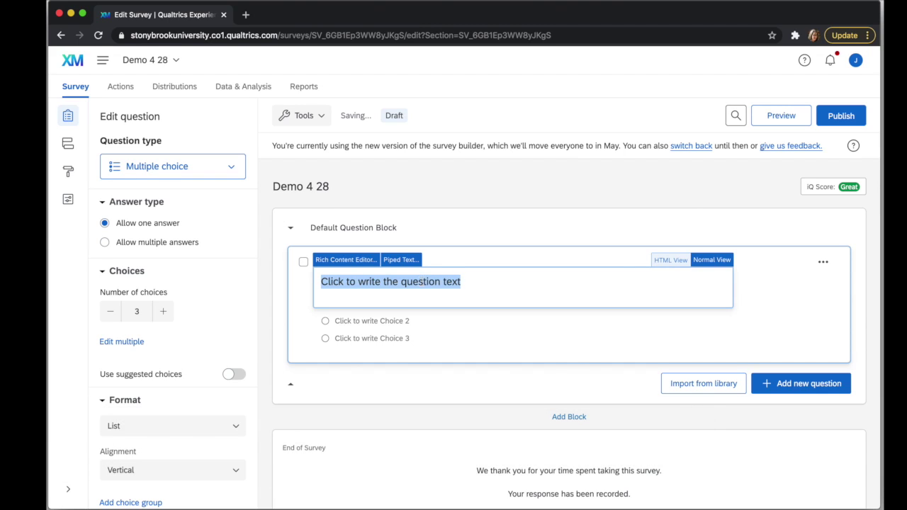
{"action": "type", "text": "Which option"}
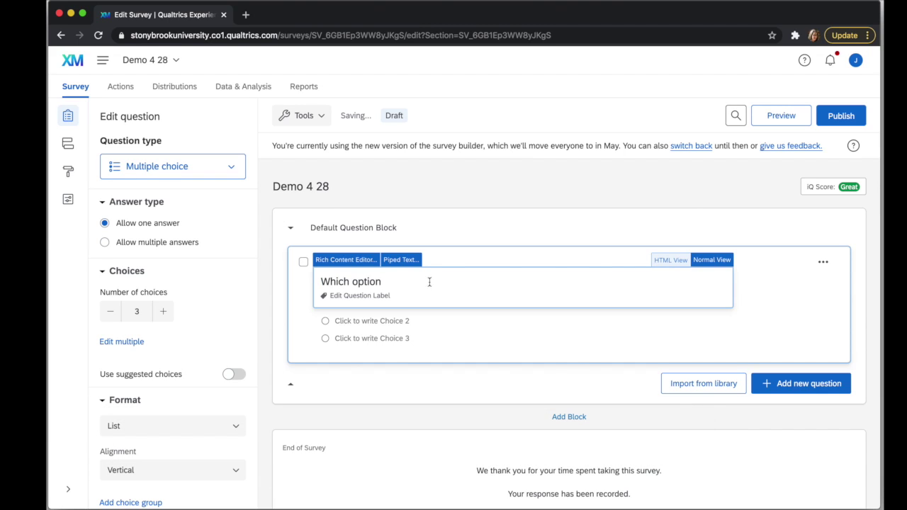
{"action": "left_click", "coordinate": [343, 261]}
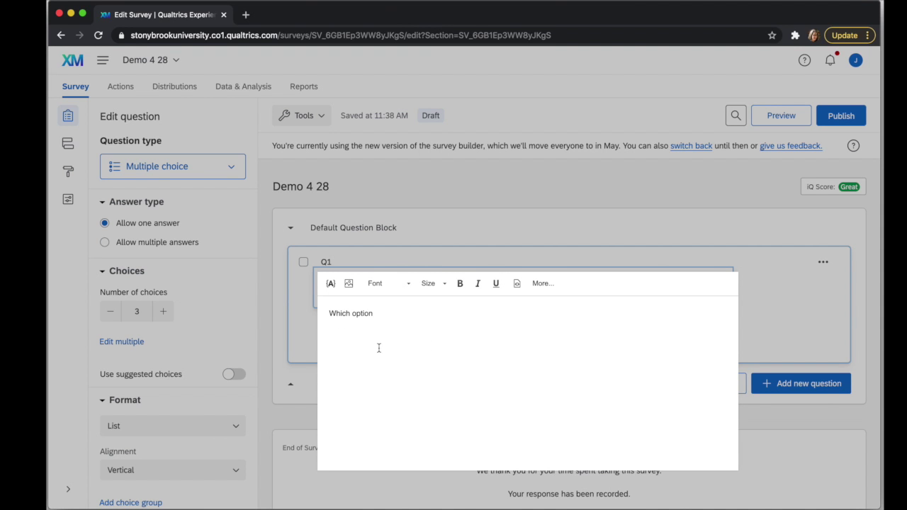
{"action": "left_click", "coordinate": [474, 250]}
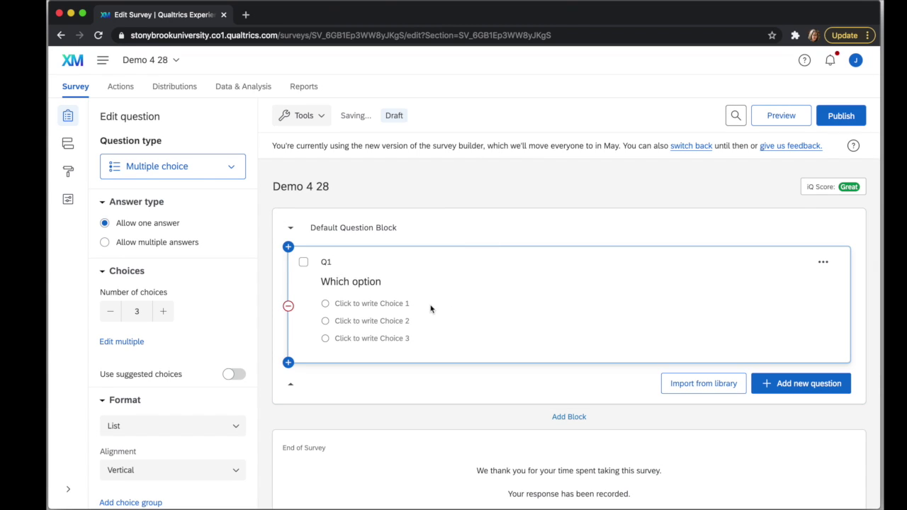
Label Q1's three answers 'Choice 1', 'Choice 2' and 'Choice 3'
{"action": "left_click", "coordinate": [366, 303]}
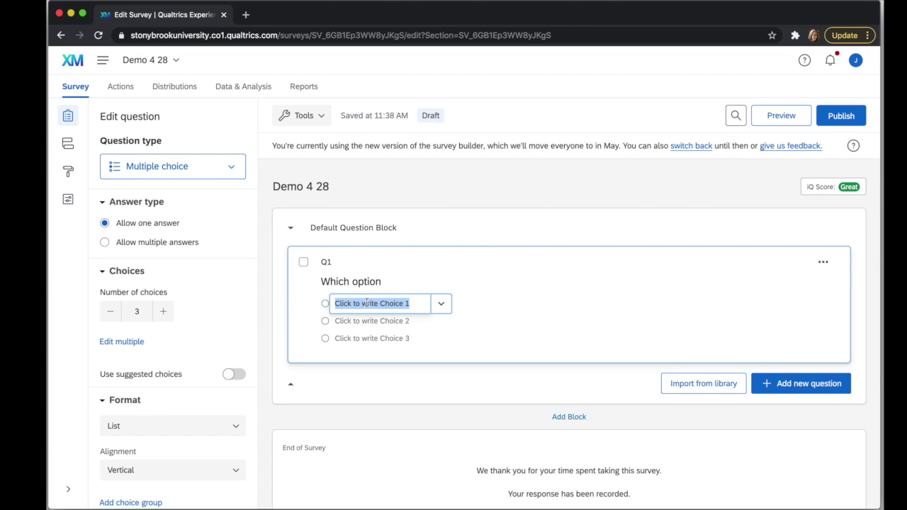
{"action": "type", "text": "Choice 1"}
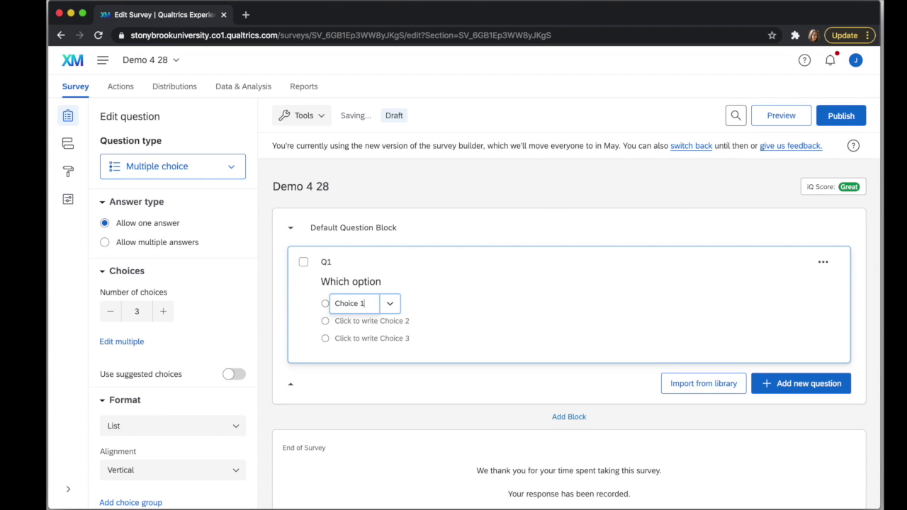
{"action": "left_click", "coordinate": [379, 320]}
{"action": "type", "text": "Choice 2"}
{"action": "left_click", "coordinate": [382, 338]}
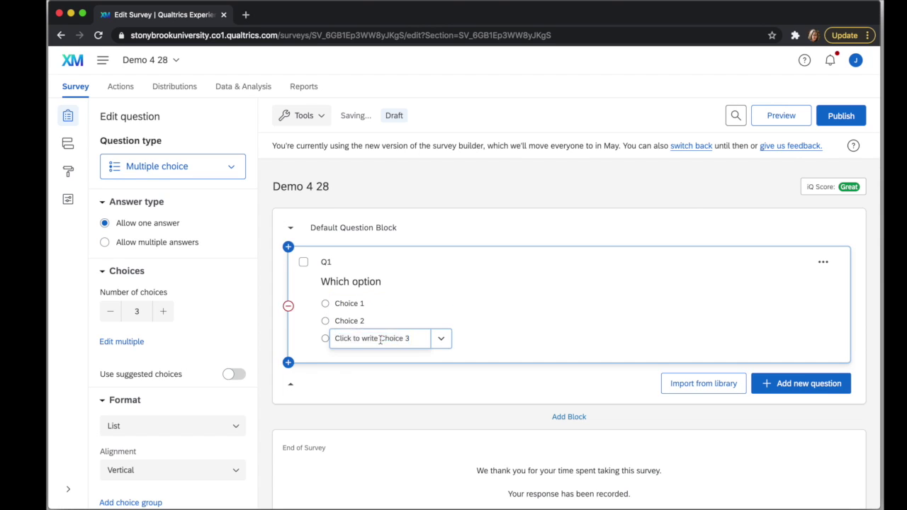
{"action": "type", "text": "Choice 3"}
Add a fourth answer choice to Q1 and bring up the bulk answer editor
{"action": "left_click", "coordinate": [402, 341]}
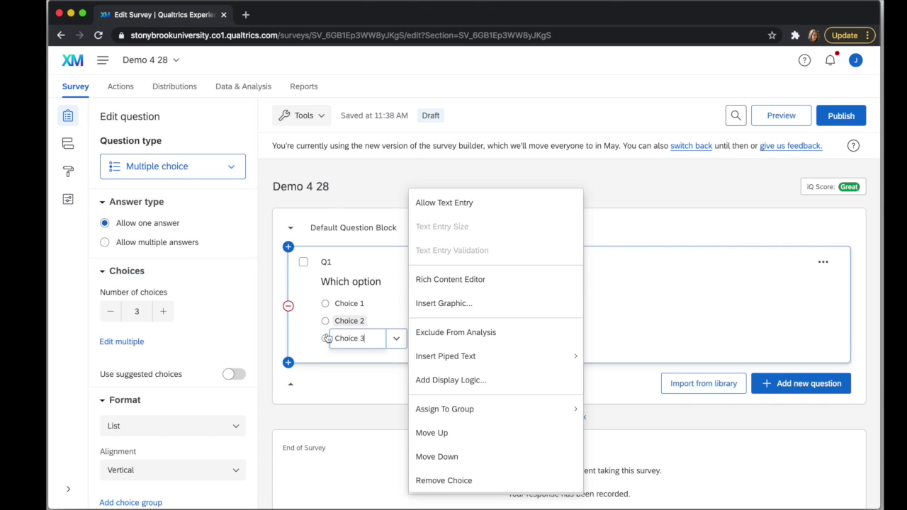
{"action": "left_click", "coordinate": [419, 312]}
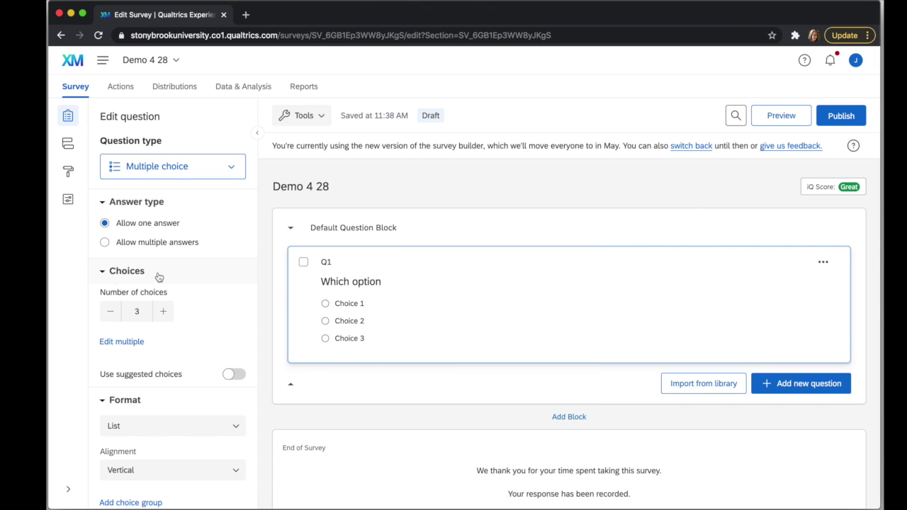
{"action": "left_click", "coordinate": [163, 312]}
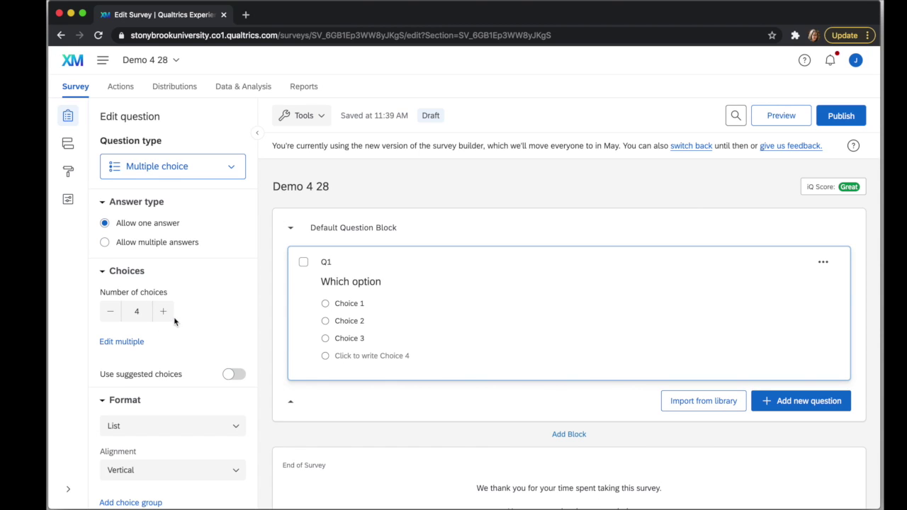
{"action": "left_click", "coordinate": [119, 344]}
Edit the answer list to Choice 1 through Choice 5 and apply it
{"action": "left_click_drag", "start_coordinate": [434, 280], "coordinate": [306, 285]}
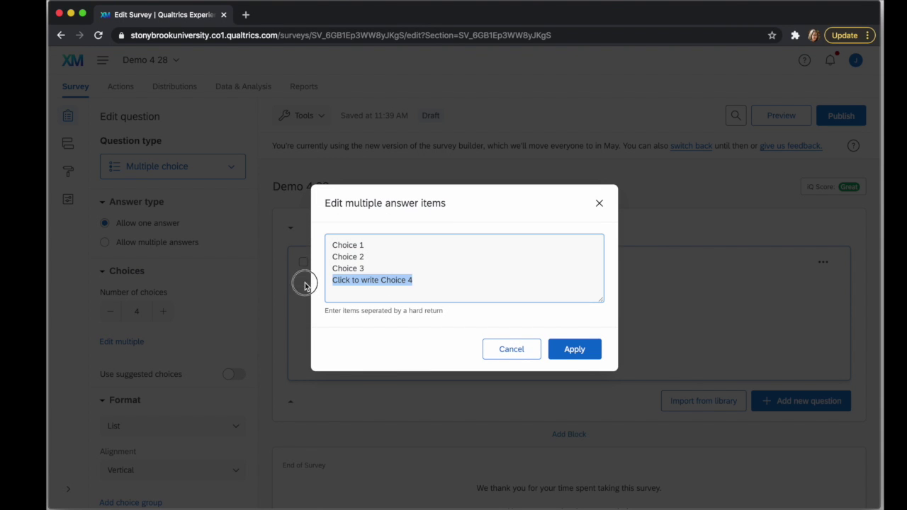
{"action": "left_click", "coordinate": [385, 280]}
{"action": "key", "text": "super+BackSpace"}
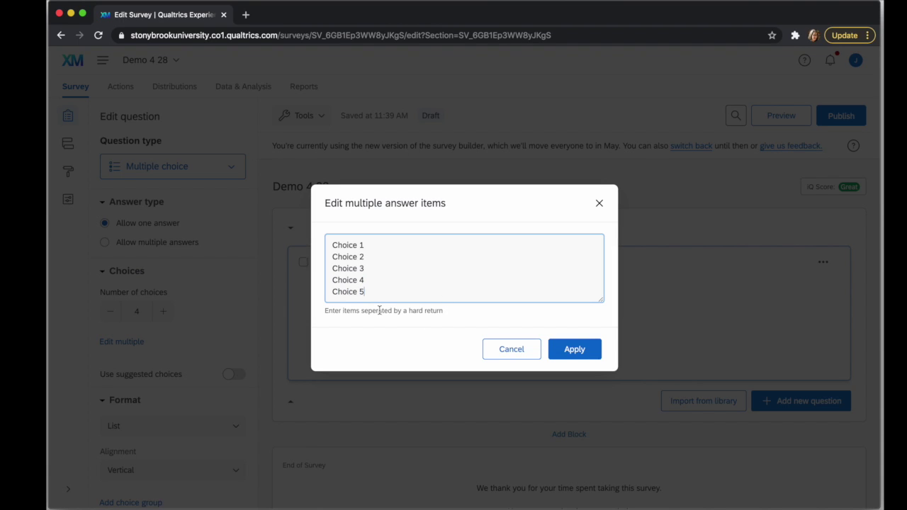
{"action": "left_click", "coordinate": [575, 350]}
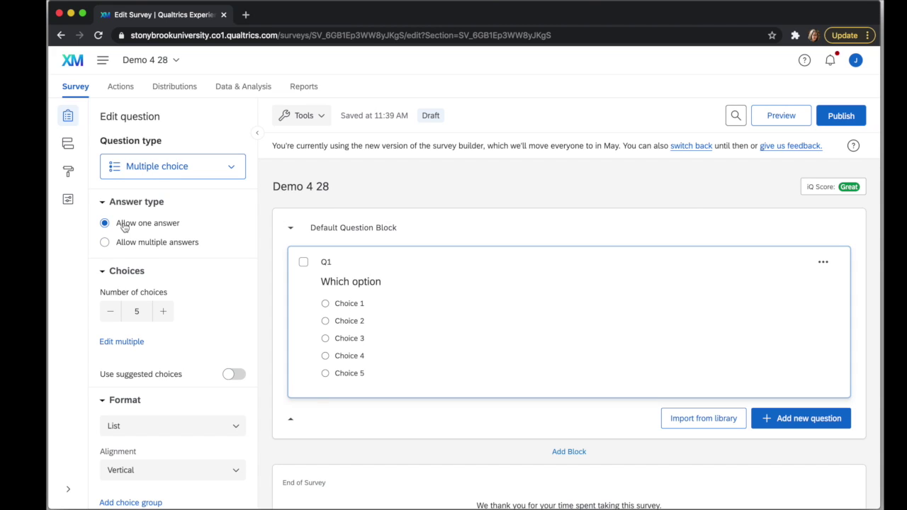
Allow respondents to select multiple answers for Q1
{"action": "left_click", "coordinate": [104, 244]}
{"action": "scroll", "coordinate": [169, 323], "scroll_direction": "down", "scroll_amount": 5}
{"action": "scroll", "coordinate": [170, 328], "scroll_direction": "down", "scroll_amount": 2}
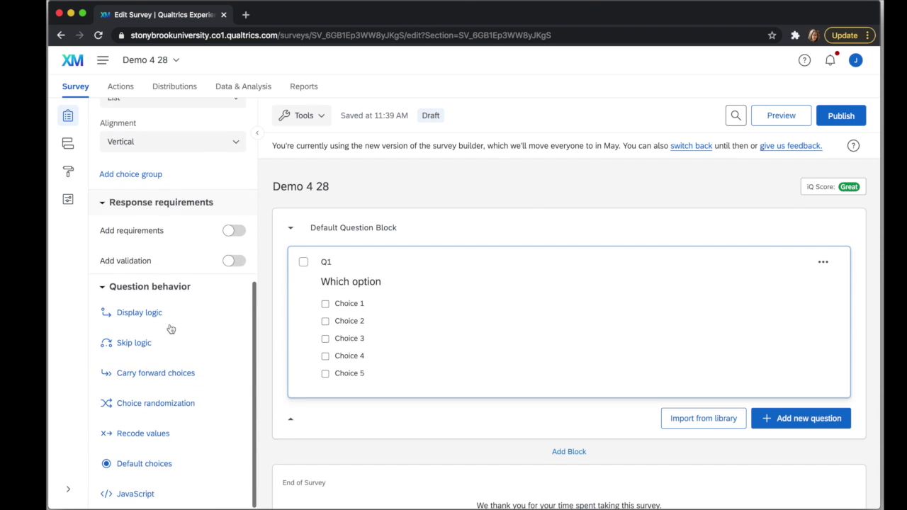
{"action": "scroll", "coordinate": [169, 324], "scroll_direction": "up", "scroll_amount": 7}
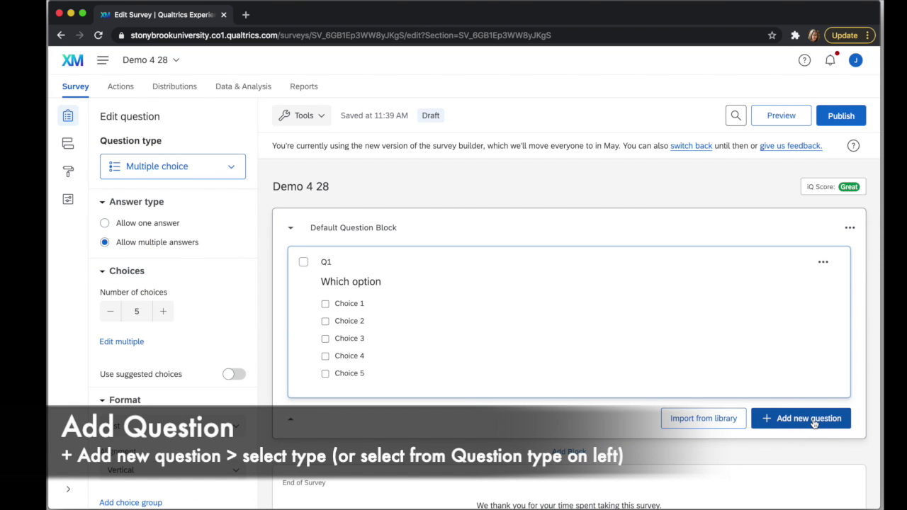
{"action": "left_click", "coordinate": [815, 424]}
Add Q2 as a single-line text entry question asking 'What's your name?'
{"action": "scroll", "coordinate": [797, 348], "scroll_direction": "down", "scroll_amount": 5}
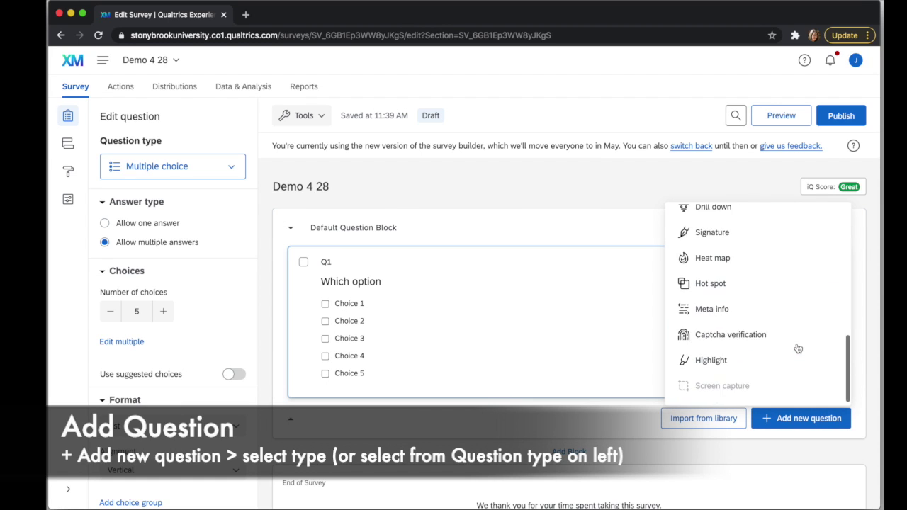
{"action": "scroll", "coordinate": [798, 344], "scroll_direction": "up", "scroll_amount": 5}
{"action": "left_click", "coordinate": [717, 245]}
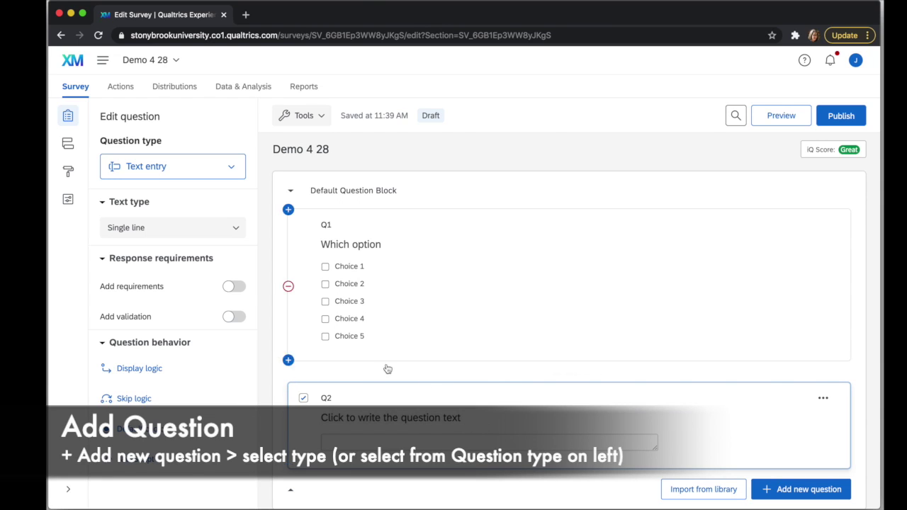
{"action": "left_click", "coordinate": [161, 171]}
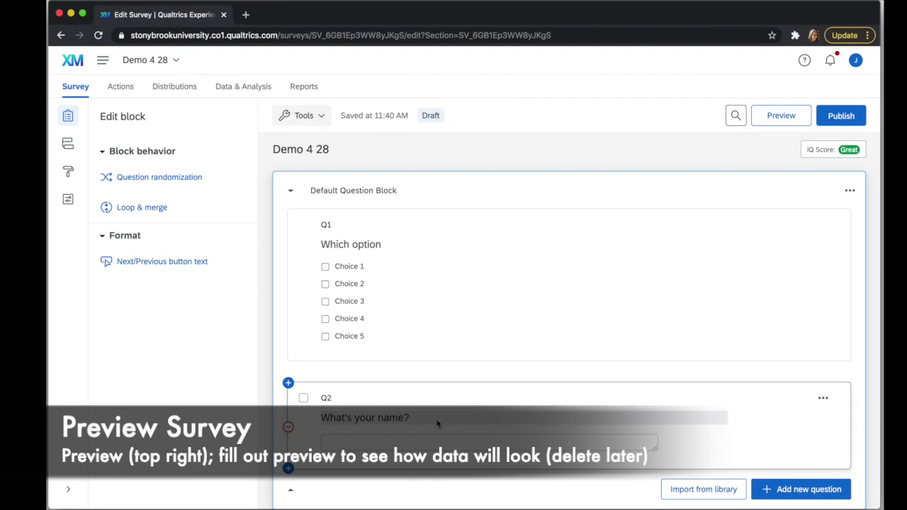
Preview the survey and submit a response choosing Choice 1 with a sample name
{"action": "left_click", "coordinate": [781, 118]}
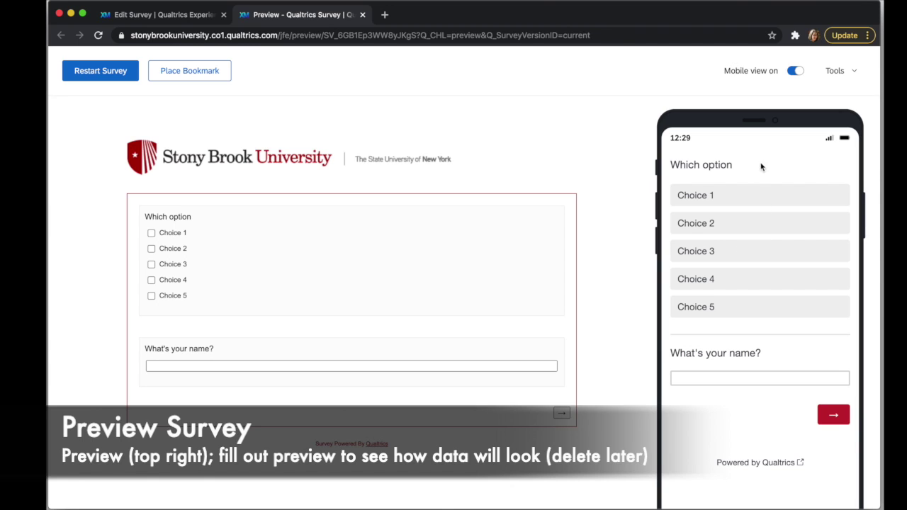
{"action": "left_click", "coordinate": [748, 197]}
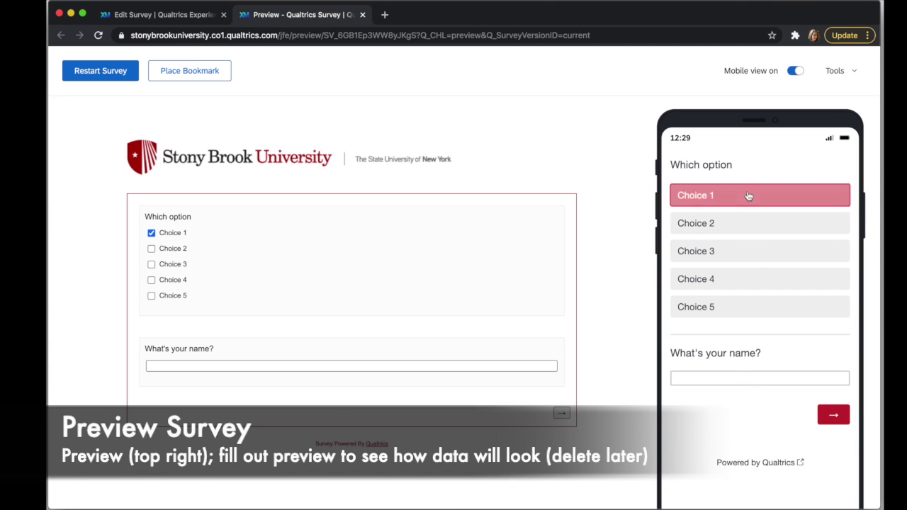
{"action": "left_click", "coordinate": [734, 377]}
{"action": "type", "text": "Bob"}
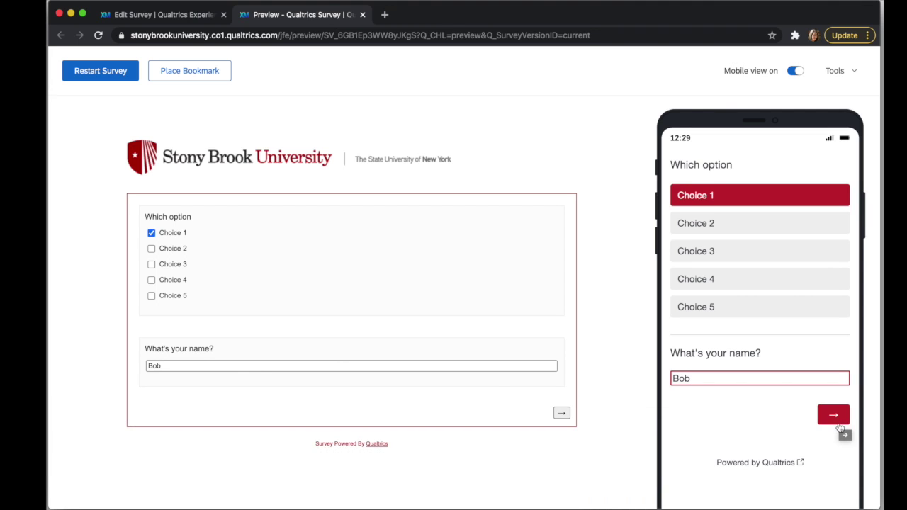
{"action": "left_click", "coordinate": [836, 419]}
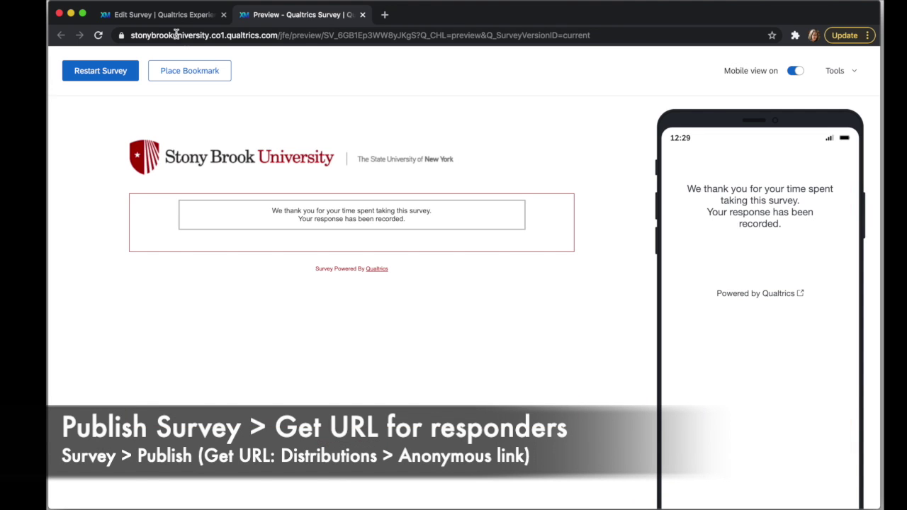
{"action": "left_click", "coordinate": [157, 17]}
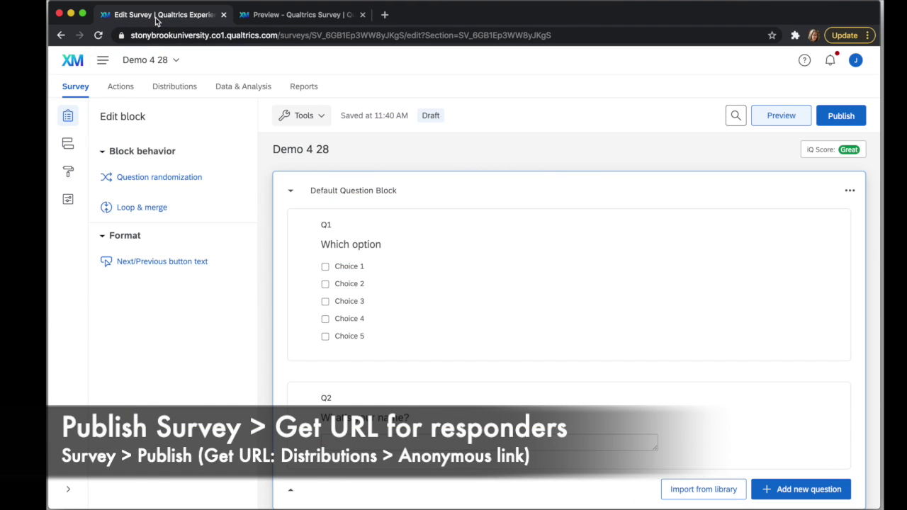
Publish the survey with the version description 'First version'
{"action": "left_click", "coordinate": [842, 119]}
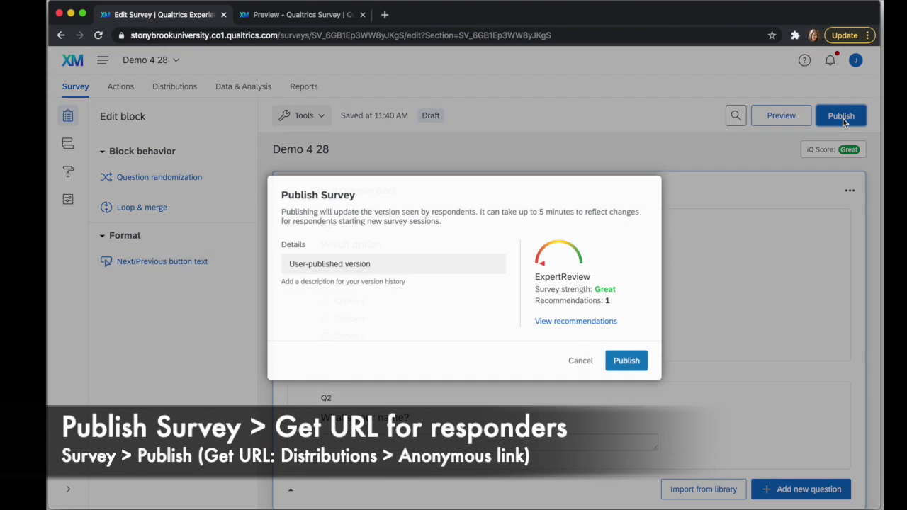
{"action": "triple_click", "coordinate": [403, 261]}
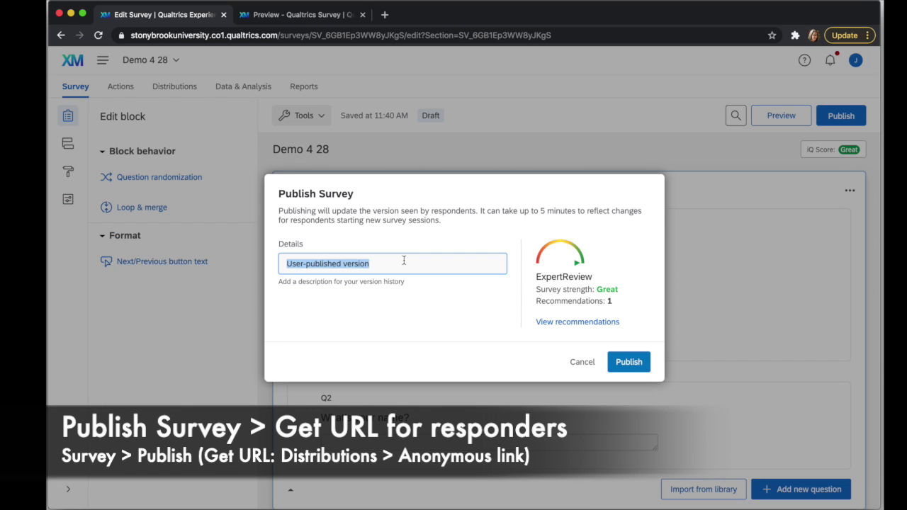
{"action": "type", "text": "First version"}
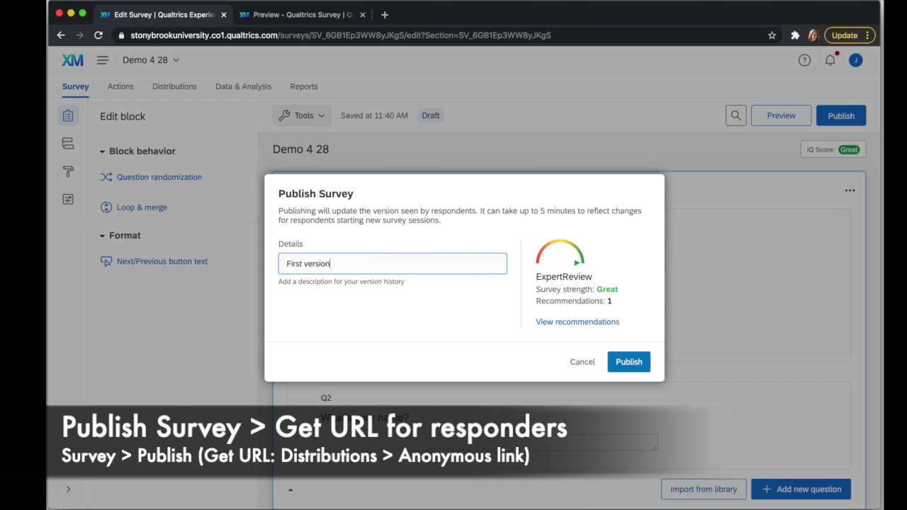
{"action": "left_click", "coordinate": [632, 362]}
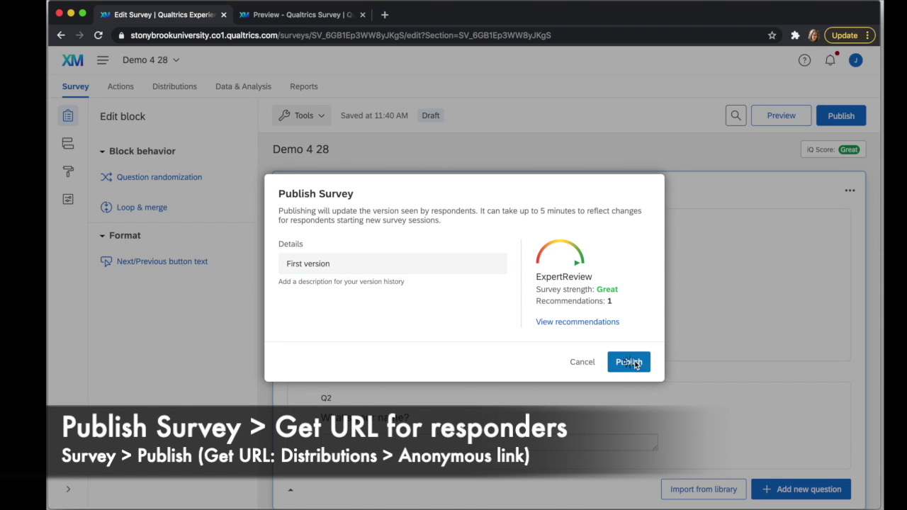
Copy the survey's anonymous link and dismiss the activation message
{"action": "left_click_drag", "start_coordinate": [591, 282], "coordinate": [289, 282]}
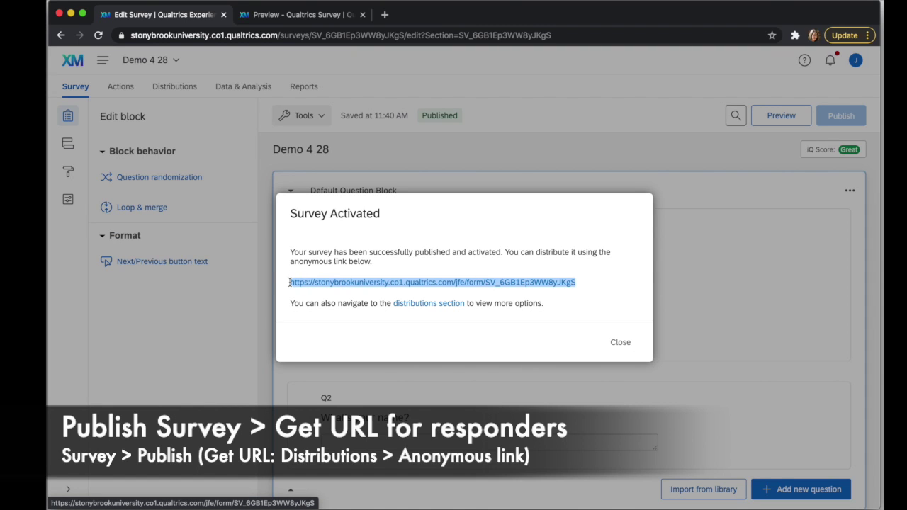
{"action": "right_click", "coordinate": [304, 287]}
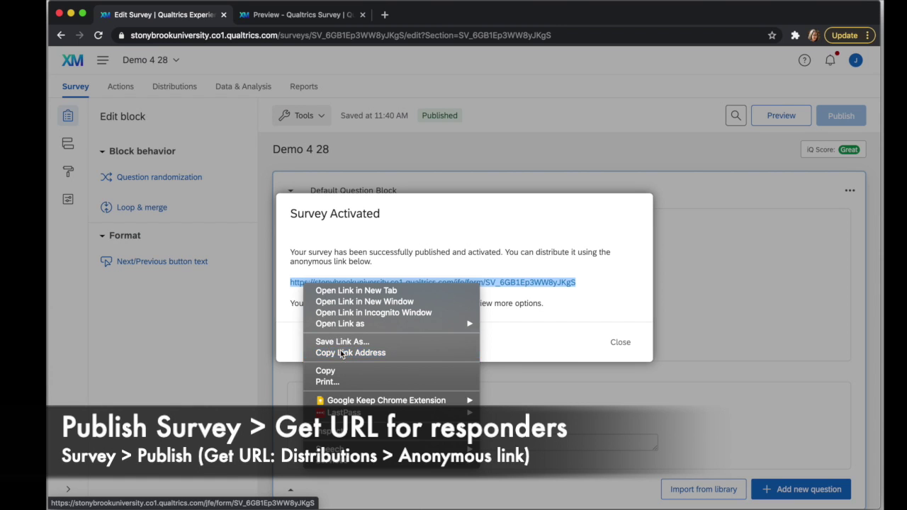
{"action": "left_click", "coordinate": [342, 353]}
{"action": "left_click", "coordinate": [620, 342]}
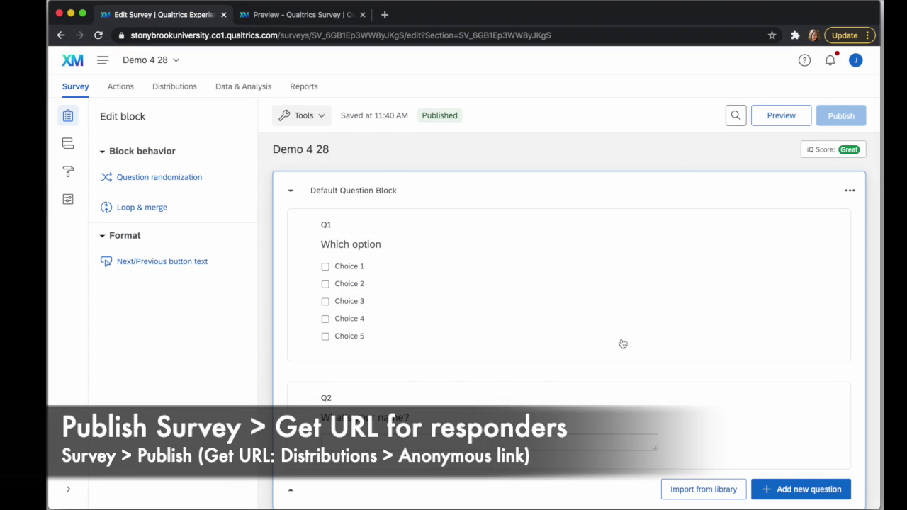
{"action": "left_click", "coordinate": [180, 91]}
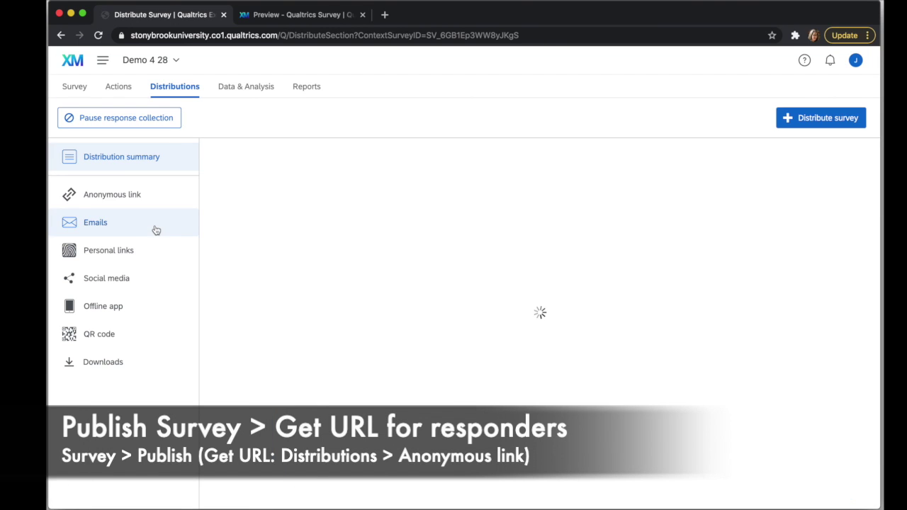
Copy the anonymous link from Distributions, then check responses in Data & Analysis
{"action": "left_click", "coordinate": [127, 200]}
{"action": "left_click_drag", "start_coordinate": [756, 251], "coordinate": [339, 241]}
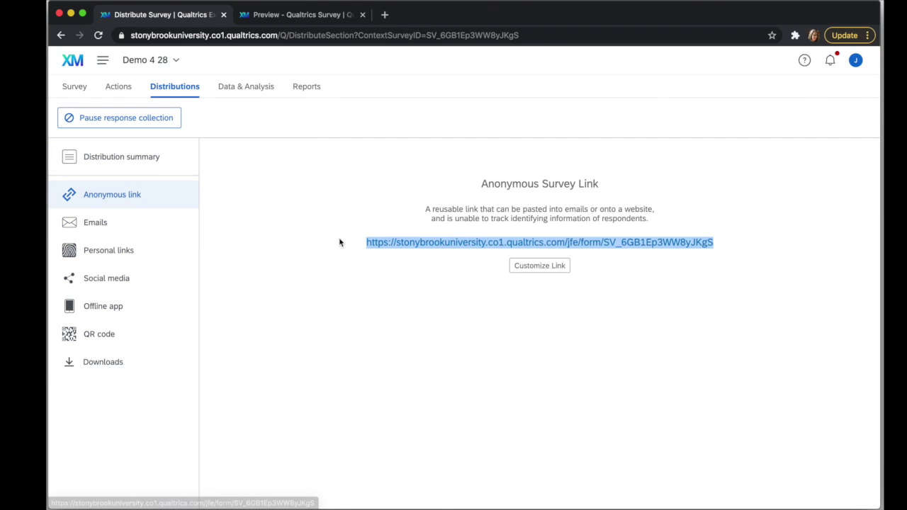
{"action": "right_click", "coordinate": [381, 242]}
{"action": "left_click", "coordinate": [428, 307]}
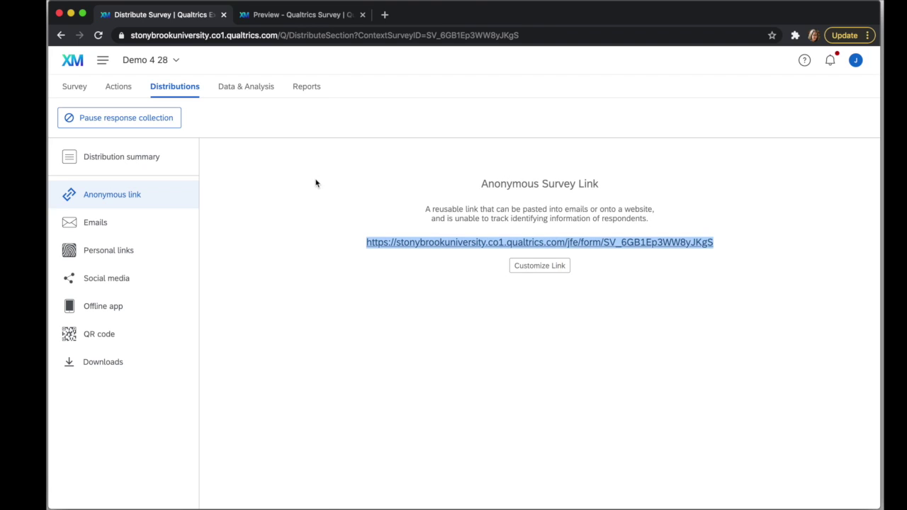
{"action": "left_click", "coordinate": [253, 92]}
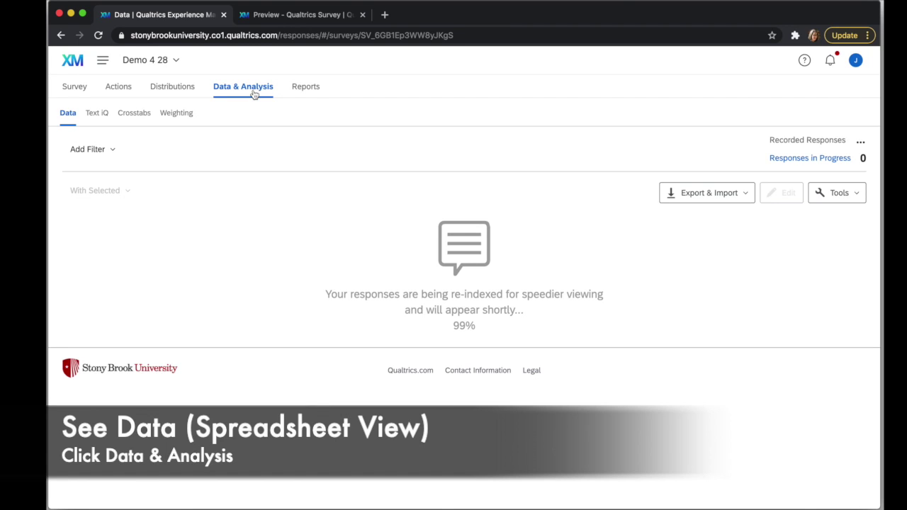
{"action": "left_click", "coordinate": [92, 86]}
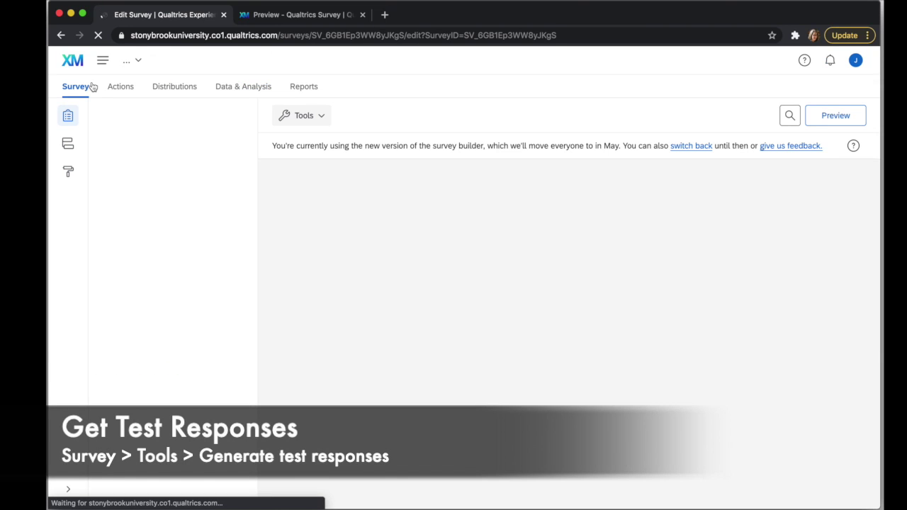
Generate 5 test responses with the Tools > Generate test responses tool
{"action": "left_click", "coordinate": [316, 116]}
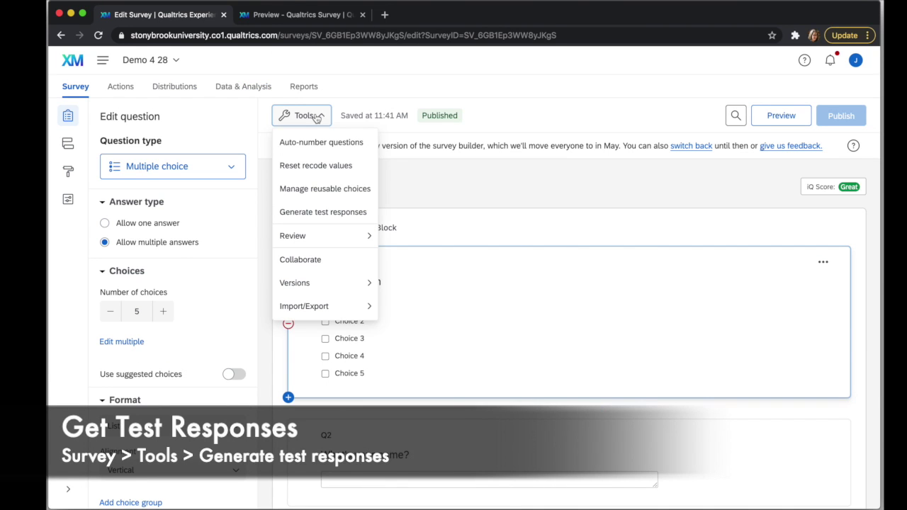
{"action": "left_click", "coordinate": [325, 212]}
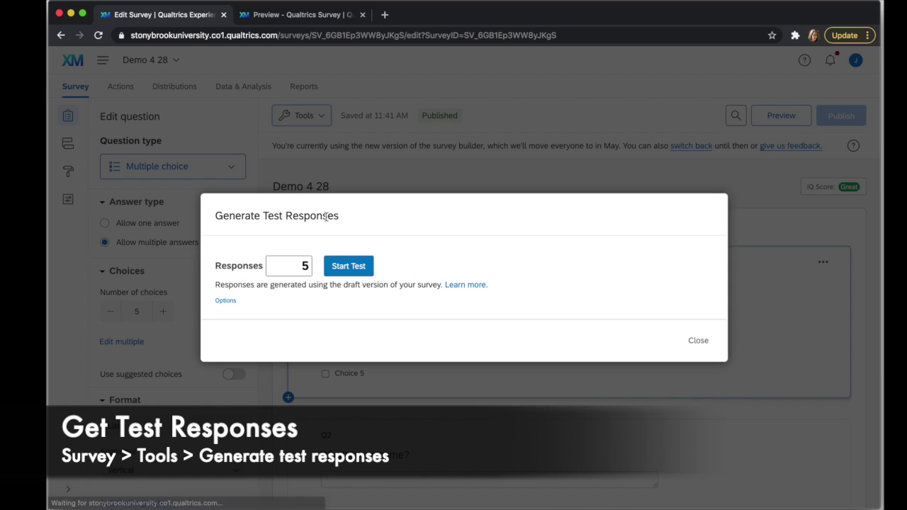
{"action": "left_click", "coordinate": [349, 268]}
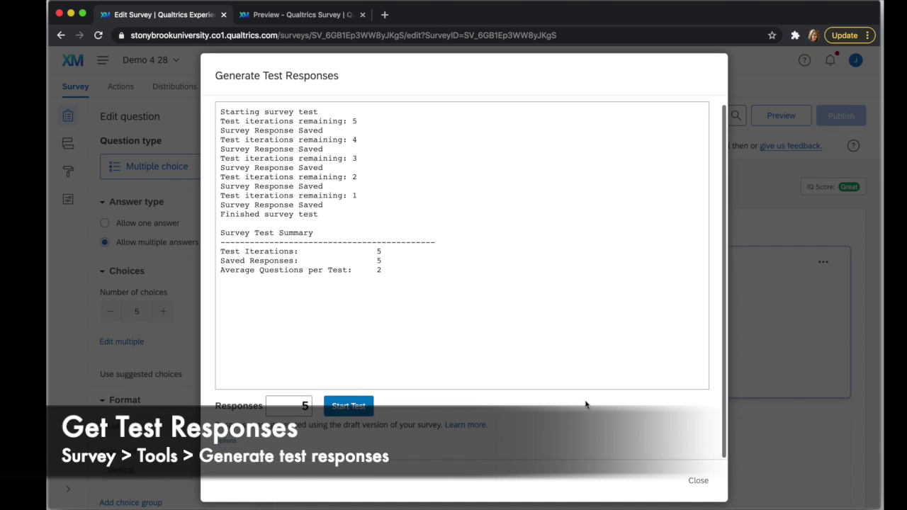
{"action": "scroll", "coordinate": [669, 479], "scroll_direction": "down", "scroll_amount": 1}
{"action": "left_click", "coordinate": [709, 481]}
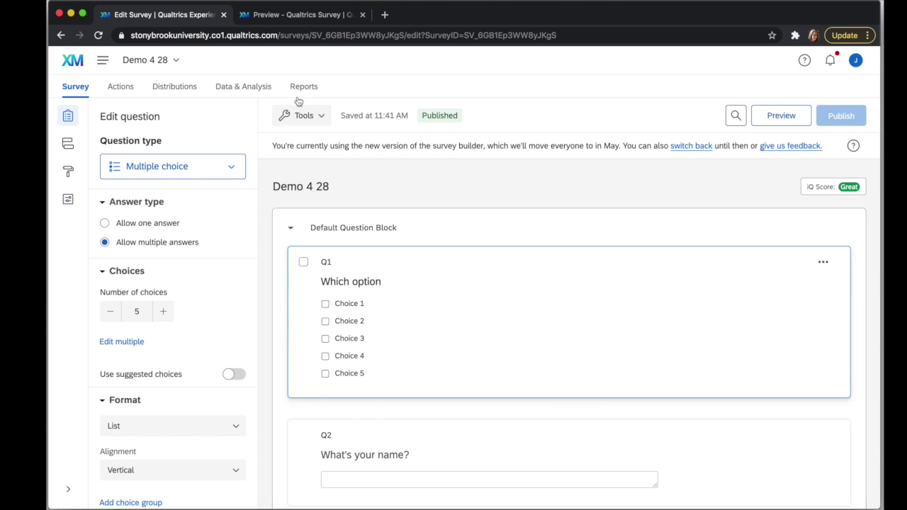
In Data & Analysis, view the preview response's recorded answers, then close the view
{"action": "left_click", "coordinate": [248, 95]}
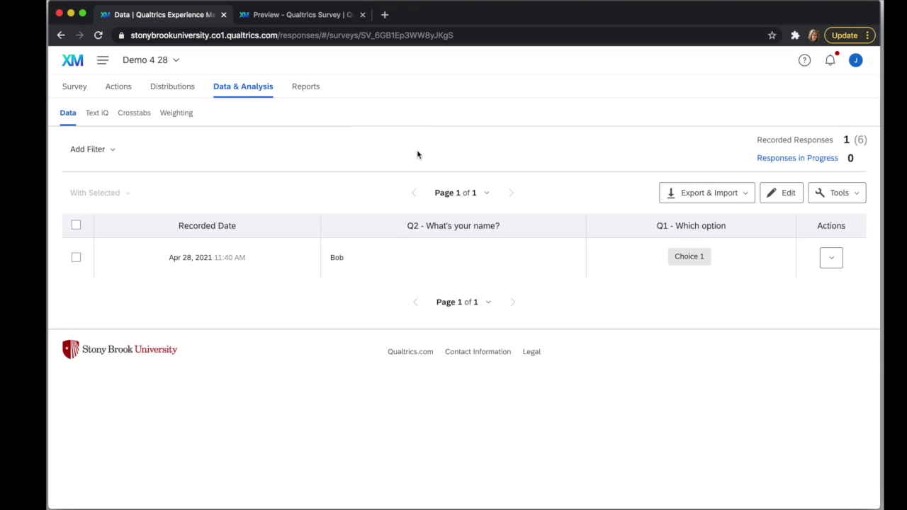
{"action": "left_click", "coordinate": [835, 259]}
{"action": "left_click", "coordinate": [836, 262]}
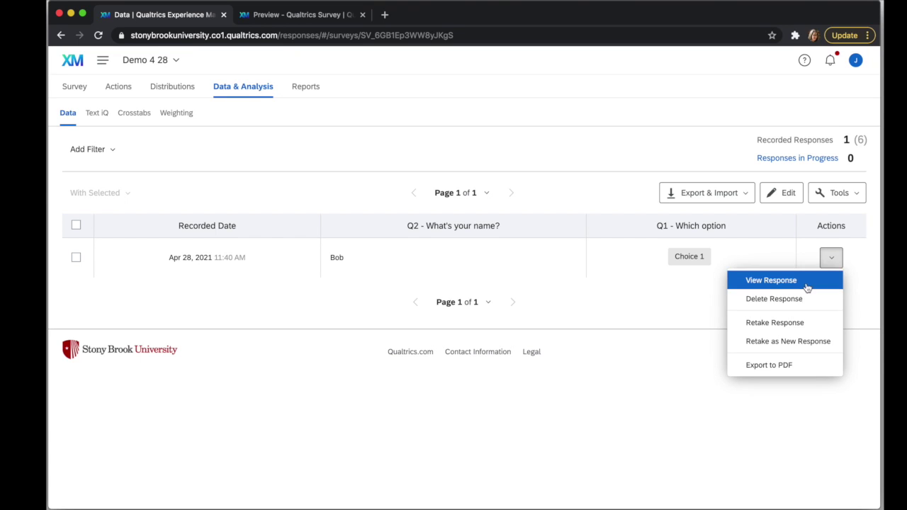
{"action": "left_click", "coordinate": [807, 285]}
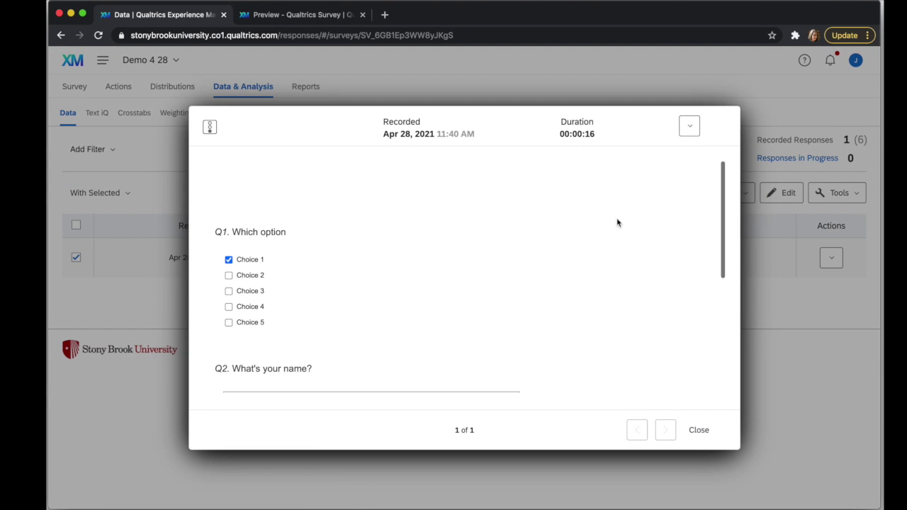
{"action": "left_click", "coordinate": [699, 430]}
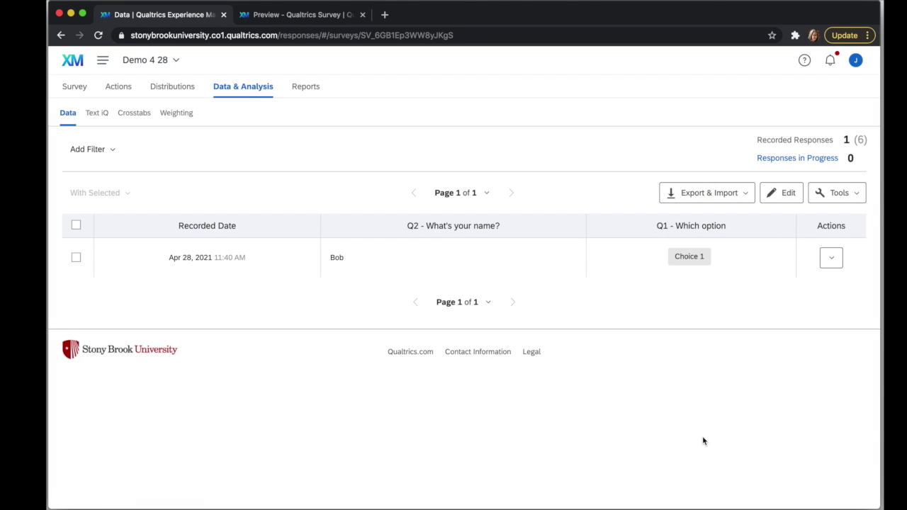
Permanently delete the preview response, agreeing to decrement quotas and confirming the deletion
{"action": "left_click", "coordinate": [831, 258]}
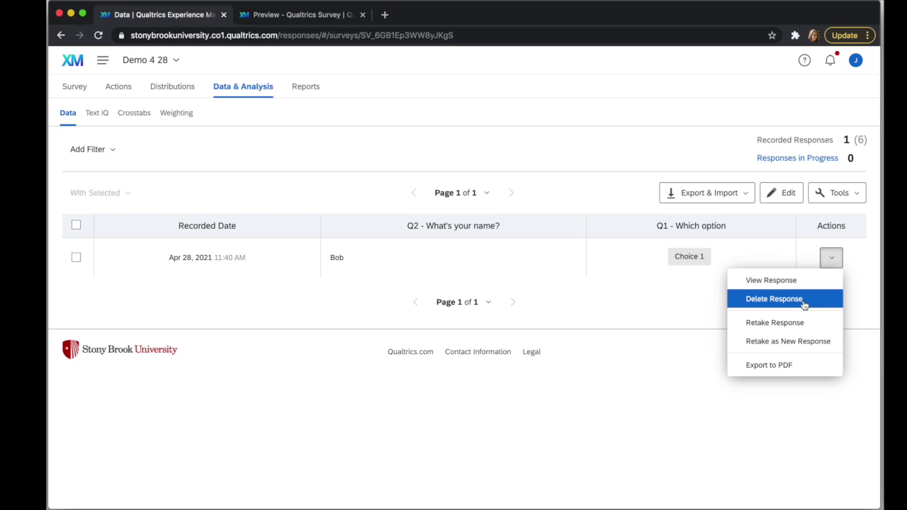
{"action": "left_click", "coordinate": [774, 299]}
{"action": "left_click", "coordinate": [335, 278]}
{"action": "left_click", "coordinate": [335, 299]}
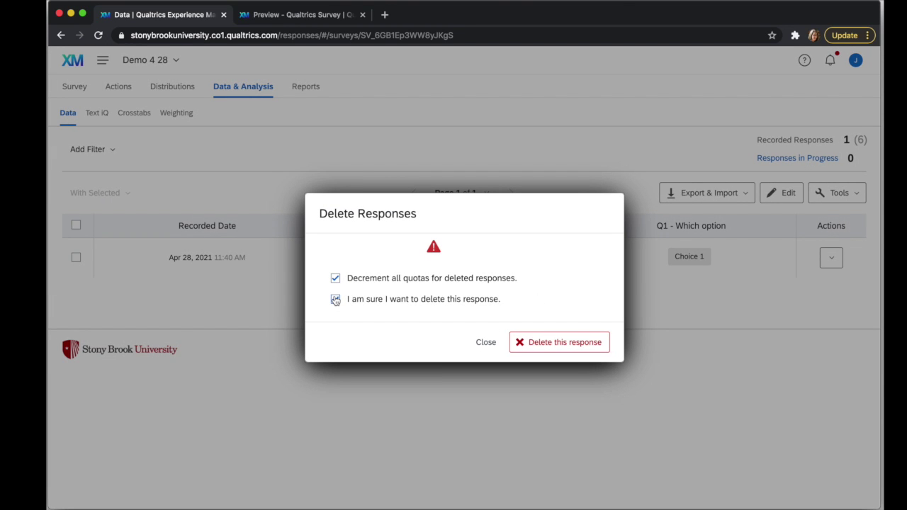
{"action": "left_click", "coordinate": [567, 345]}
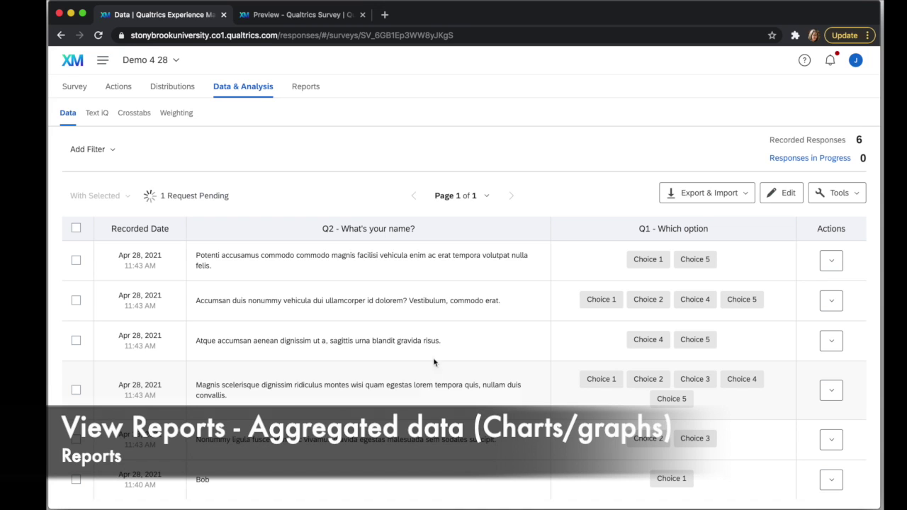
In Reports, show the Q1 - Which option bar chart of choice counts
{"action": "scroll", "coordinate": [433, 358], "scroll_direction": "down", "scroll_amount": 1}
{"action": "left_click", "coordinate": [305, 84]}
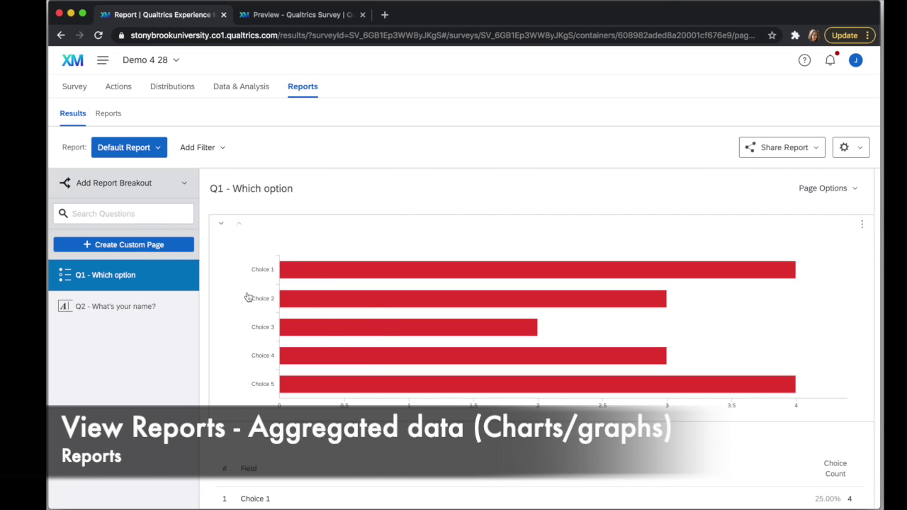
{"action": "left_click", "coordinate": [304, 88]}
{"action": "scroll", "coordinate": [163, 288], "scroll_direction": "down", "scroll_amount": 2}
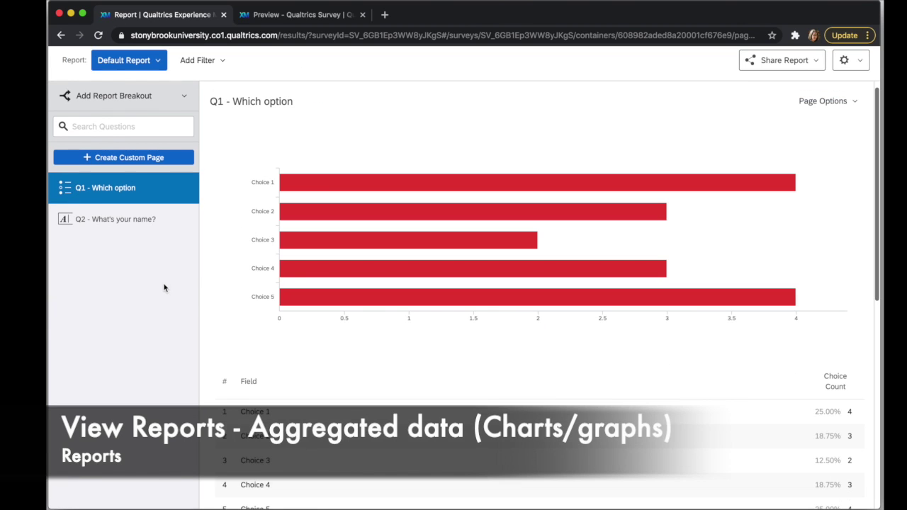